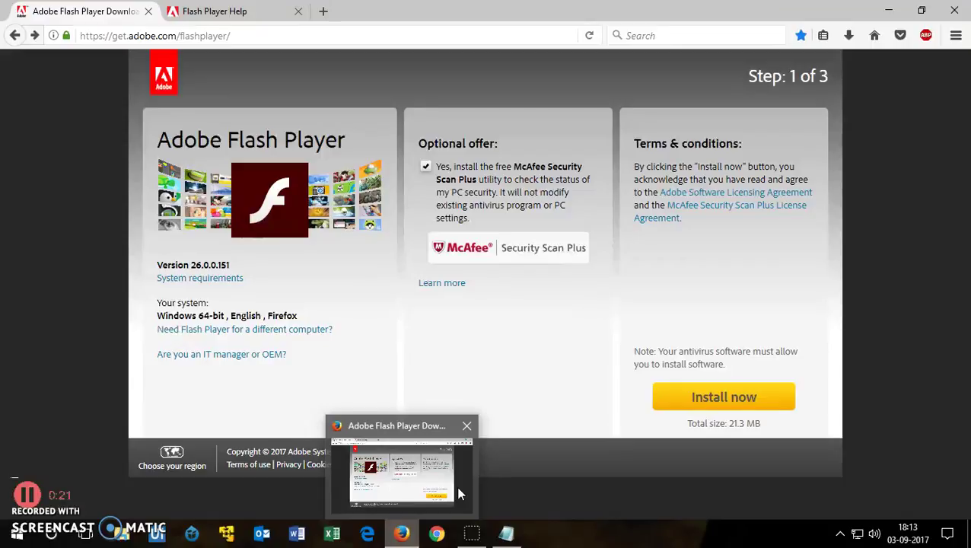
- Select the get.adobe.com/flashplayer download page address in Firefox, showing version 26.0.0.151
{"action": "left_click", "coordinate": [247, 35]}
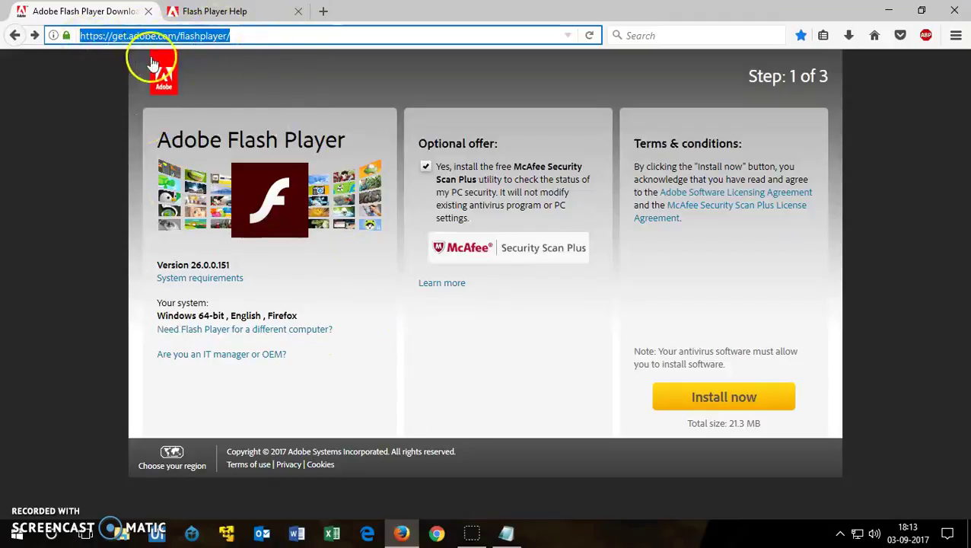
{"action": "left_click", "coordinate": [506, 534]}
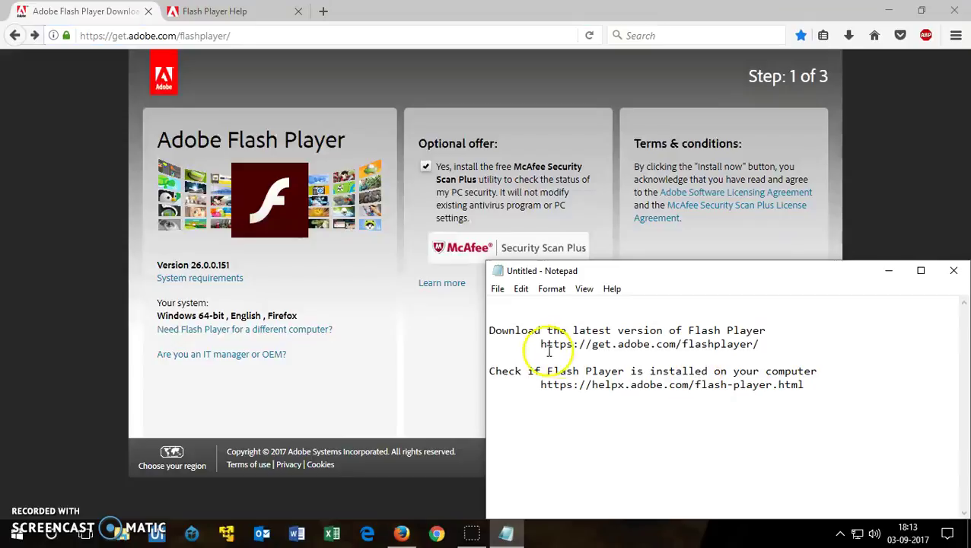
{"action": "left_click_drag", "start_coordinate": [540, 344], "coordinate": [760, 346]}
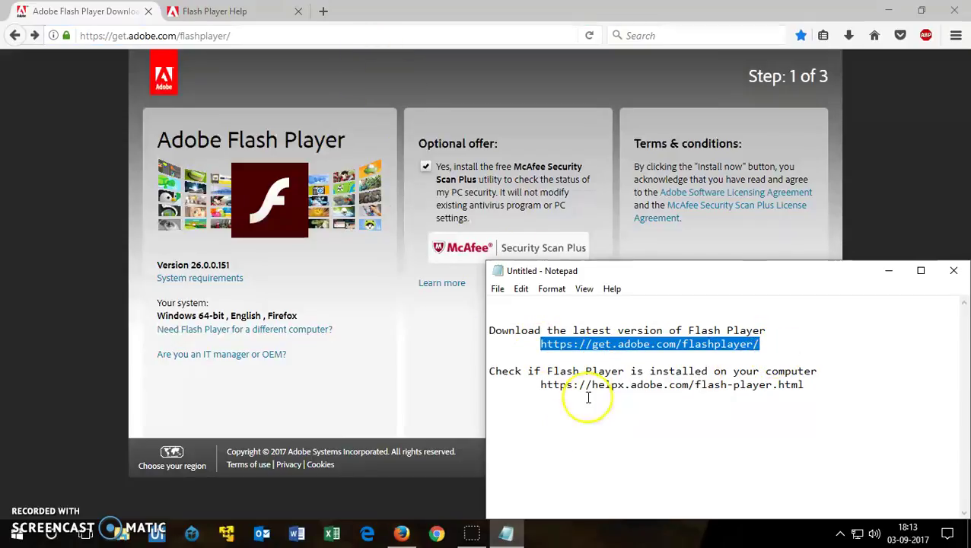
{"action": "left_click_drag", "start_coordinate": [540, 385], "coordinate": [801, 394]}
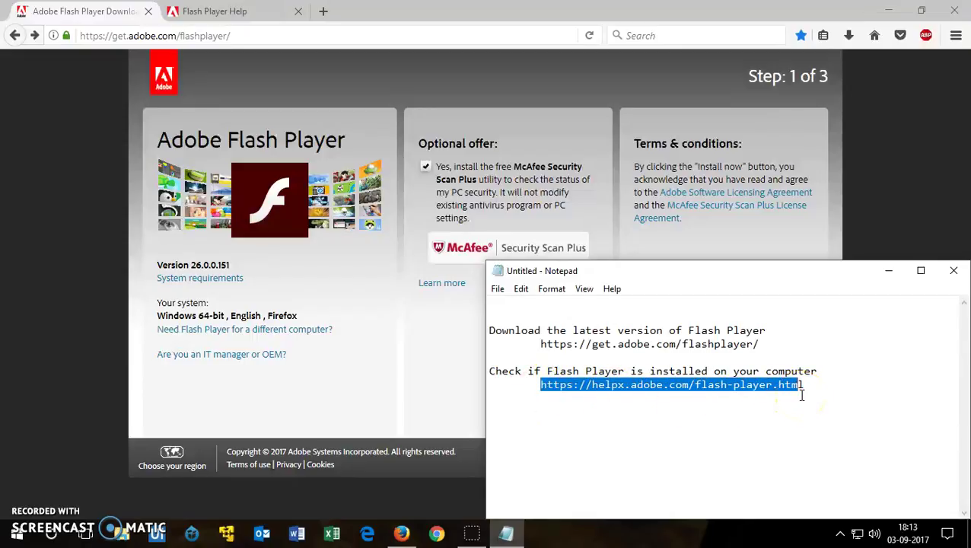
{"action": "left_click", "coordinate": [454, 83]}
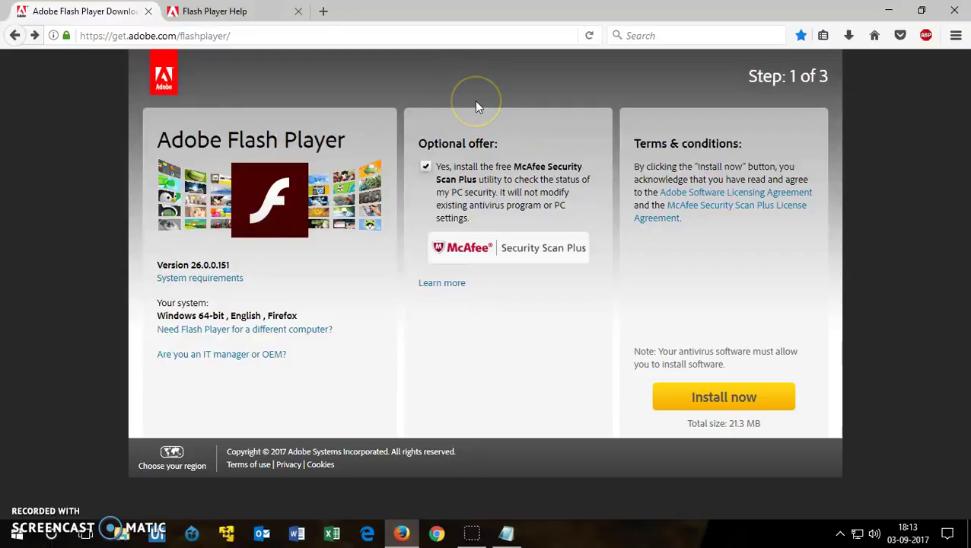
- Note the detected Windows 64-bit, English, Firefox details, then run Check Now on Flash Player Help
{"action": "left_click", "coordinate": [213, 10]}
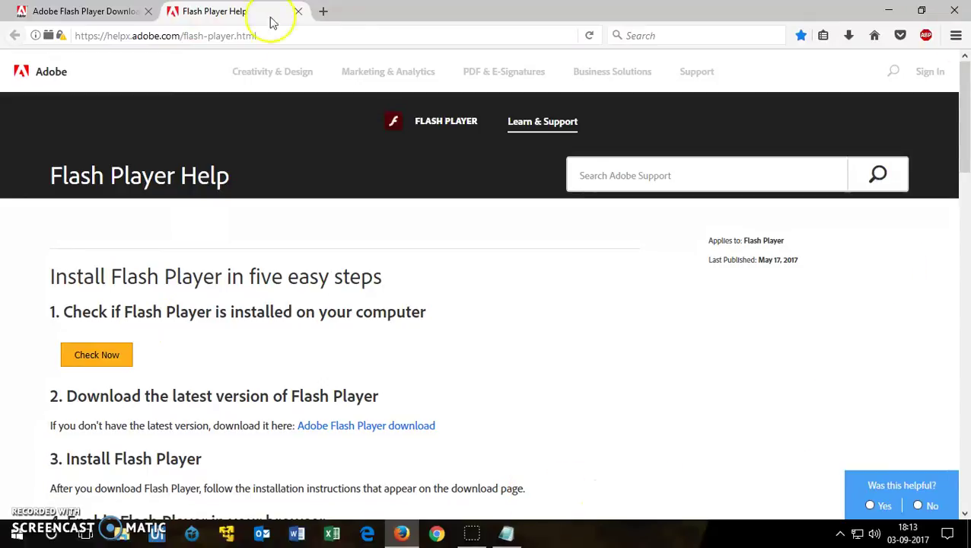
{"action": "key", "text": "ctrl+Tab"}
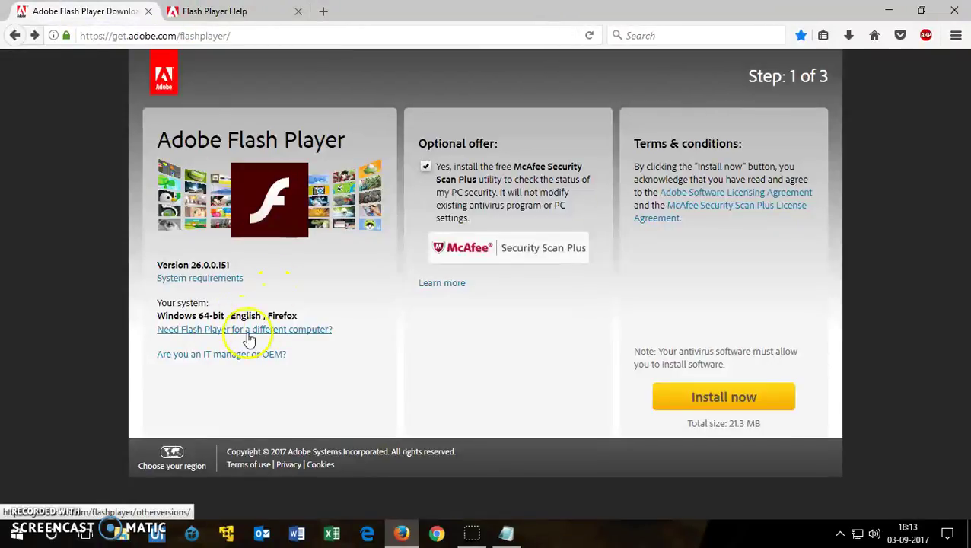
{"action": "left_click_drag", "start_coordinate": [155, 315], "coordinate": [343, 326]}
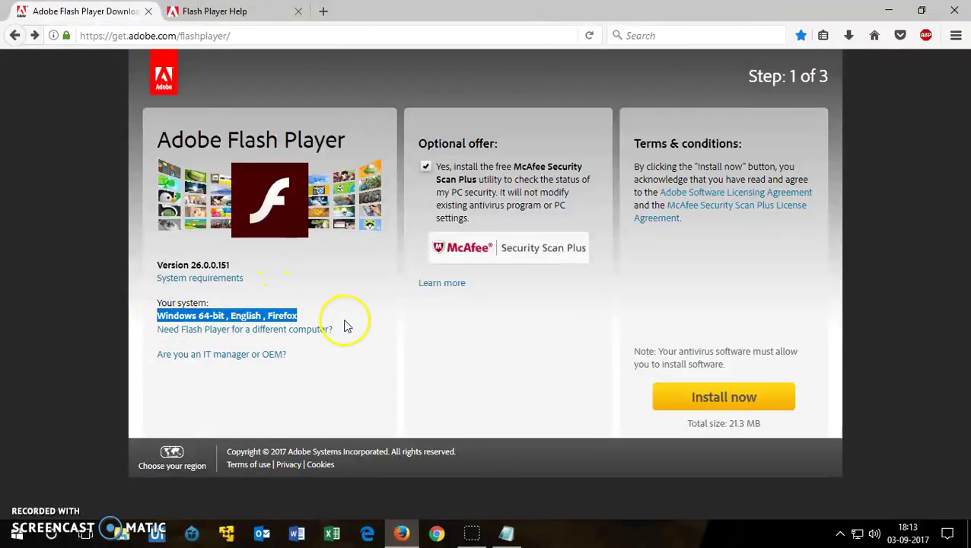
{"action": "left_click", "coordinate": [328, 295]}
{"action": "key", "text": "ctrl+Tab"}
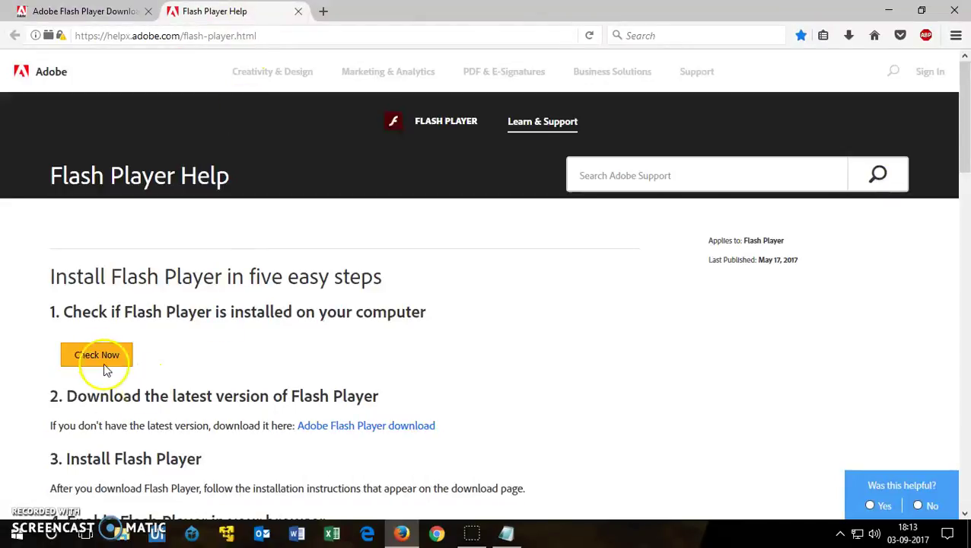
{"action": "left_click", "coordinate": [100, 358]}
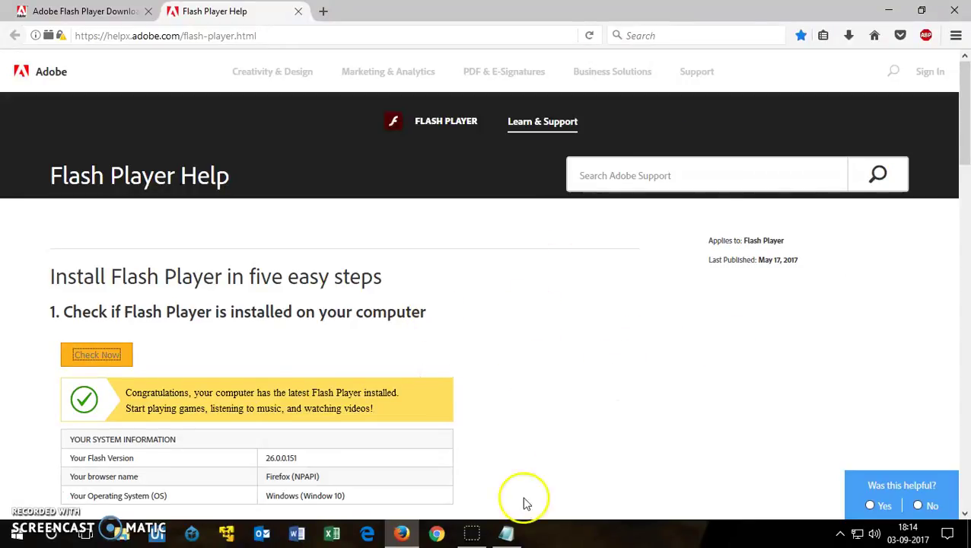
- Check that Chrome has Flash 26.0.0.151 pre-installed, then close Chrome and return to Firefox
{"action": "left_click", "coordinate": [438, 534]}
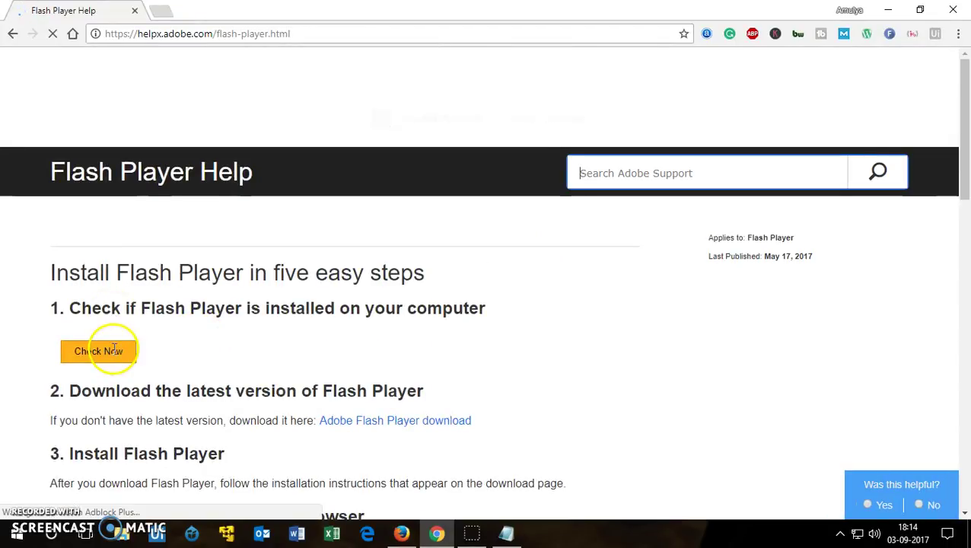
{"action": "left_click", "coordinate": [107, 355]}
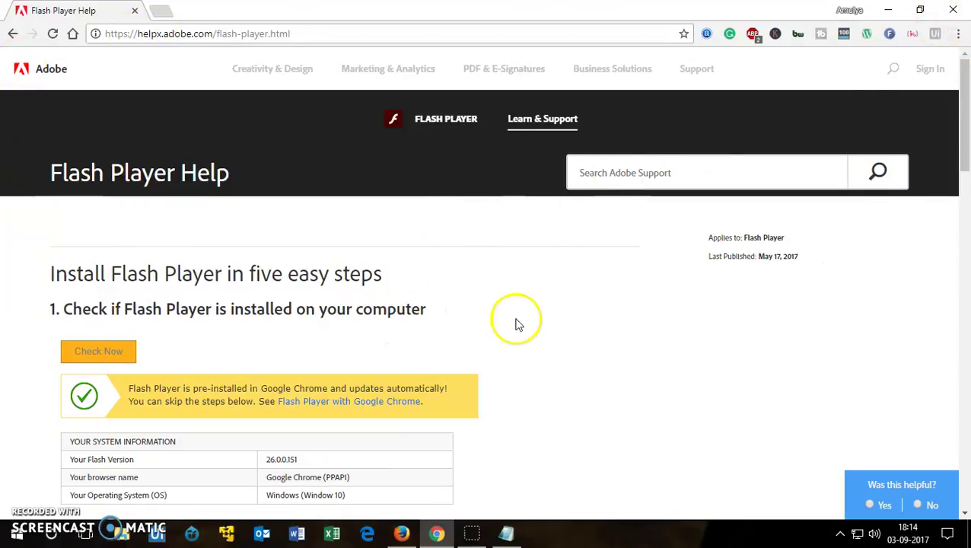
{"action": "key", "text": "alt+F4"}
{"action": "left_click", "coordinate": [76, 27]}
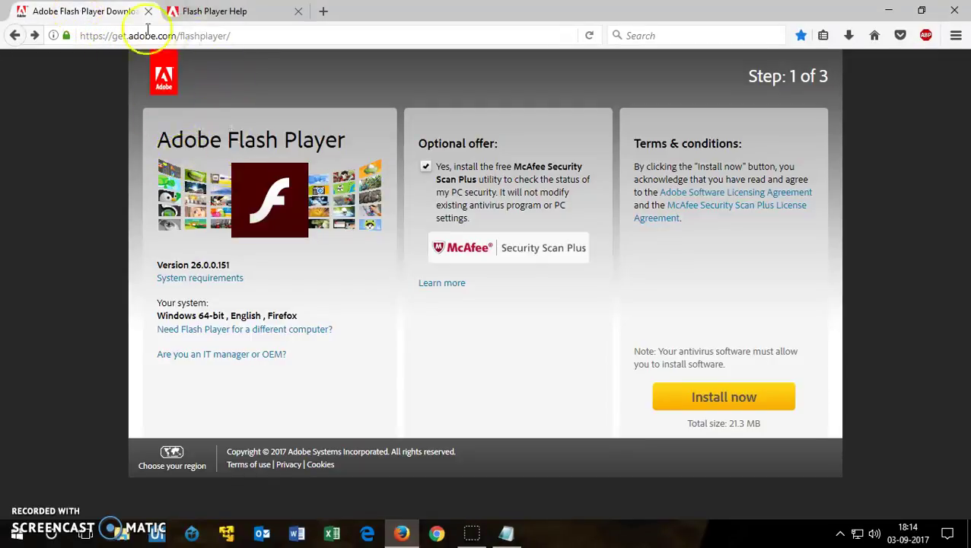
- Untick the McAfee Security Scan Plus optional offer, cutting the download to 20 MB
{"action": "left_click", "coordinate": [90, 36]}
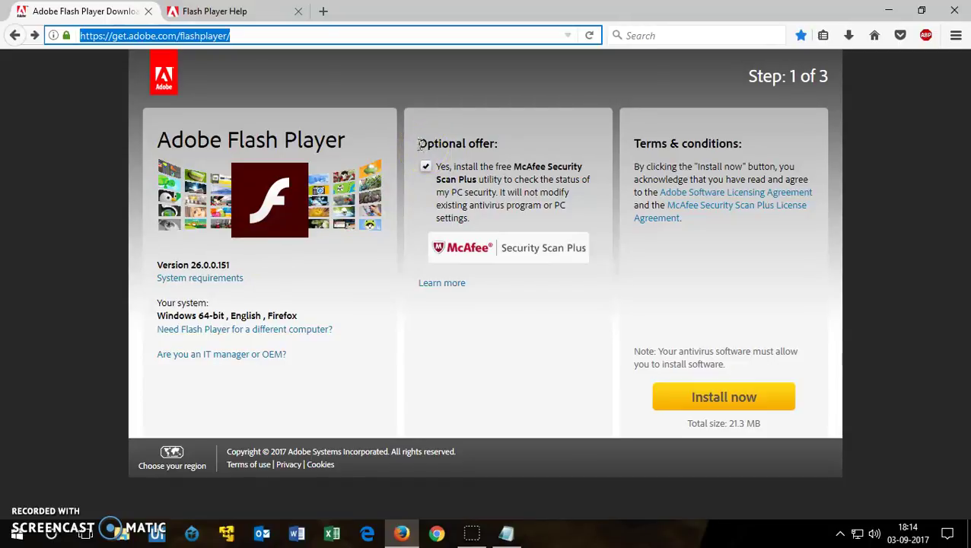
{"action": "left_click_drag", "start_coordinate": [418, 145], "coordinate": [519, 148]}
{"action": "left_click", "coordinate": [469, 180]}
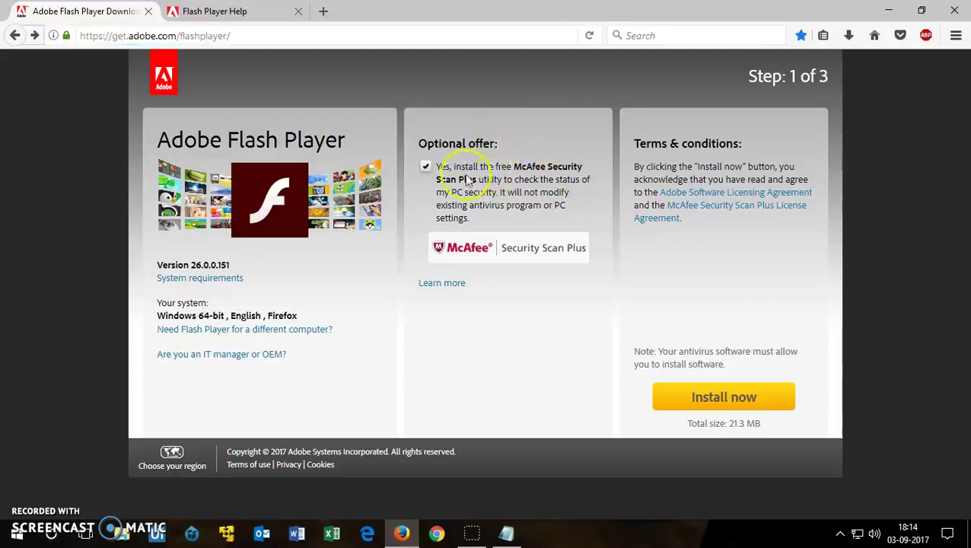
{"action": "left_click", "coordinate": [426, 167]}
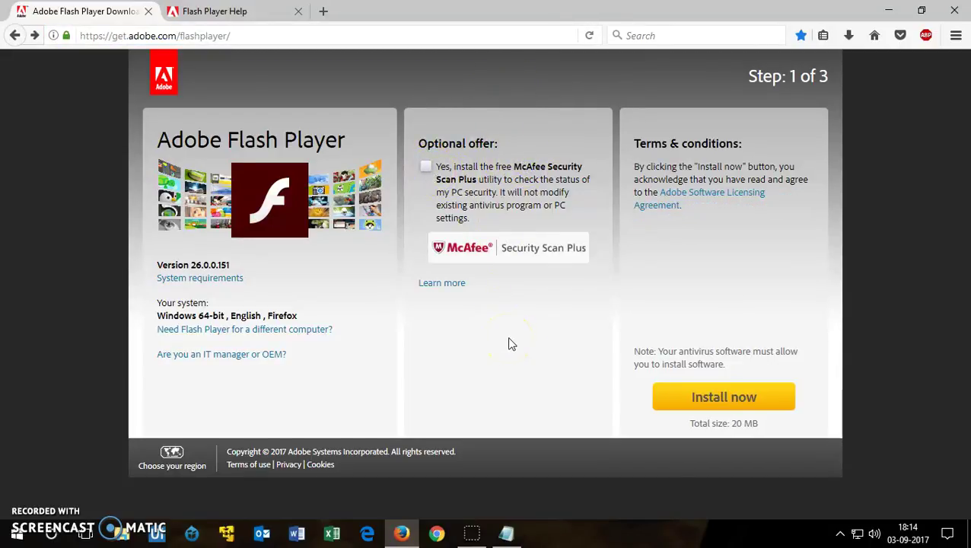
- Start the Flash Player download and save the 1.1 MB flashplayer26_ha_install.exe installer
{"action": "left_click", "coordinate": [735, 402]}
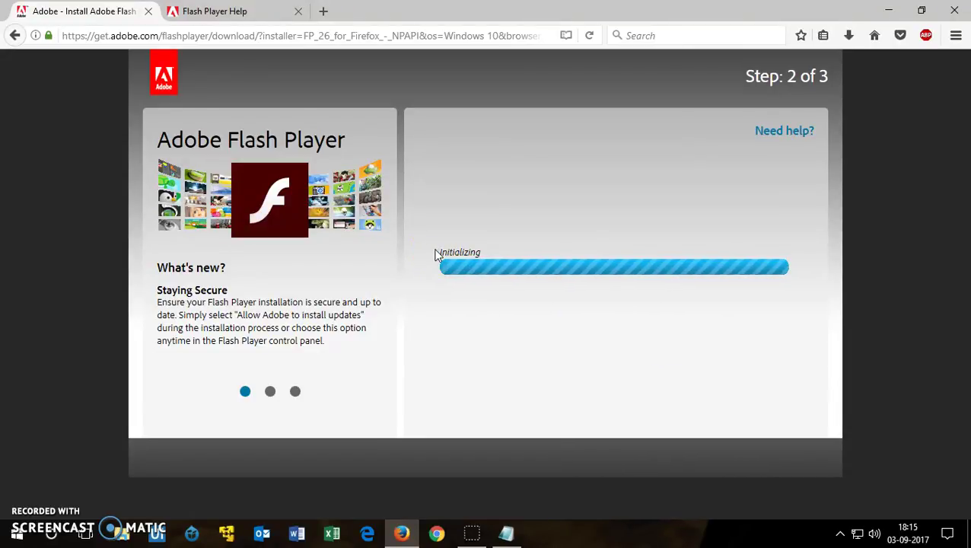
{"action": "left_click_drag", "start_coordinate": [700, 113], "coordinate": [762, 70]}
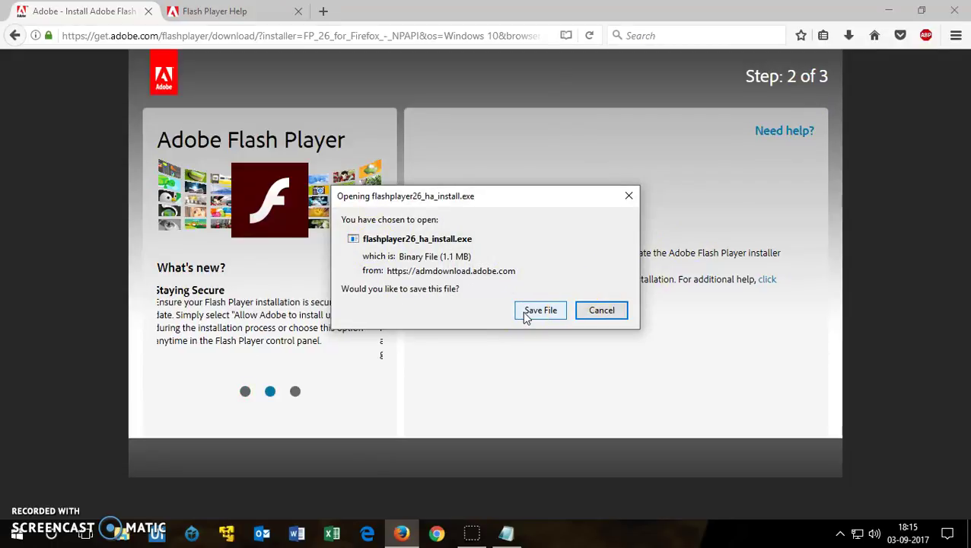
{"action": "left_click", "coordinate": [538, 310]}
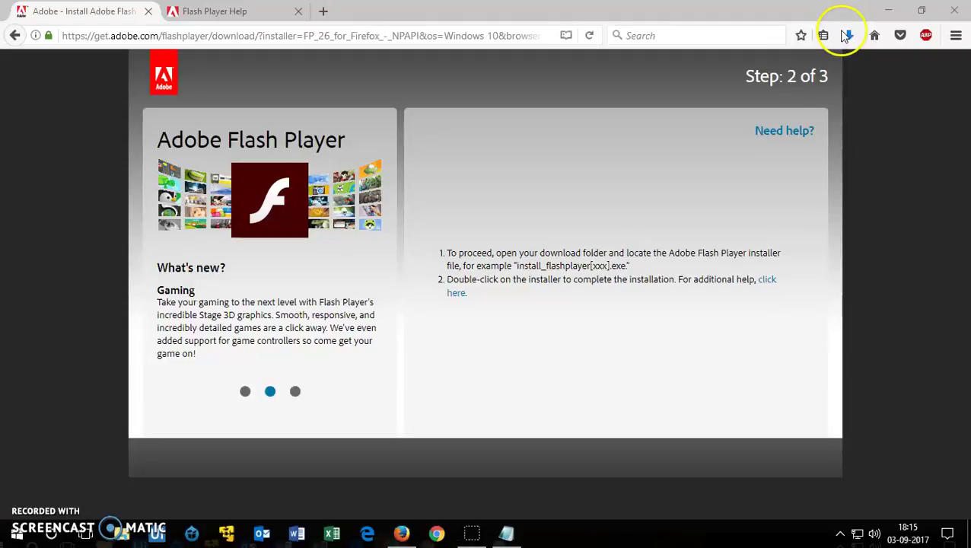
- Run flashplayer26_ha_install.exe from Firefox's downloads list and let the installer begin downloading
{"action": "left_click", "coordinate": [851, 37]}
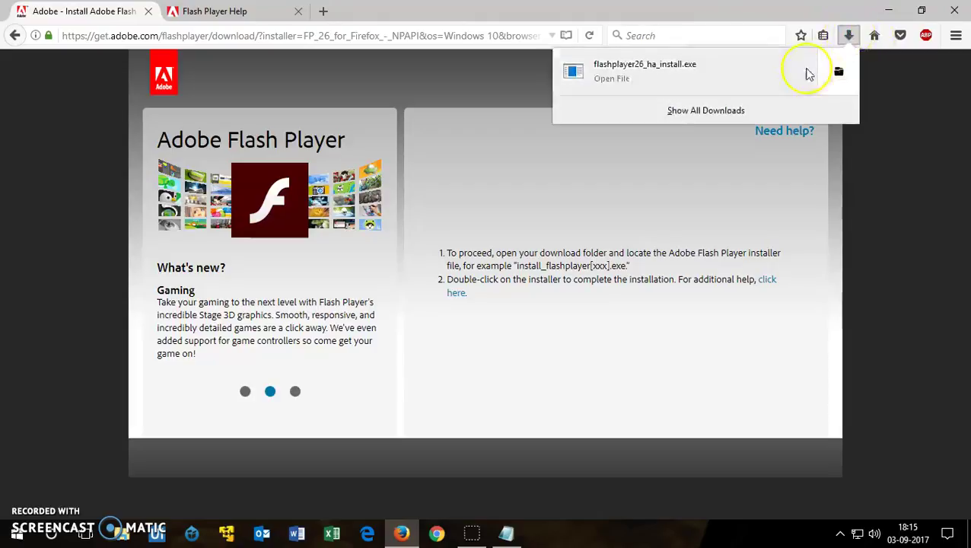
{"action": "left_click", "coordinate": [677, 85]}
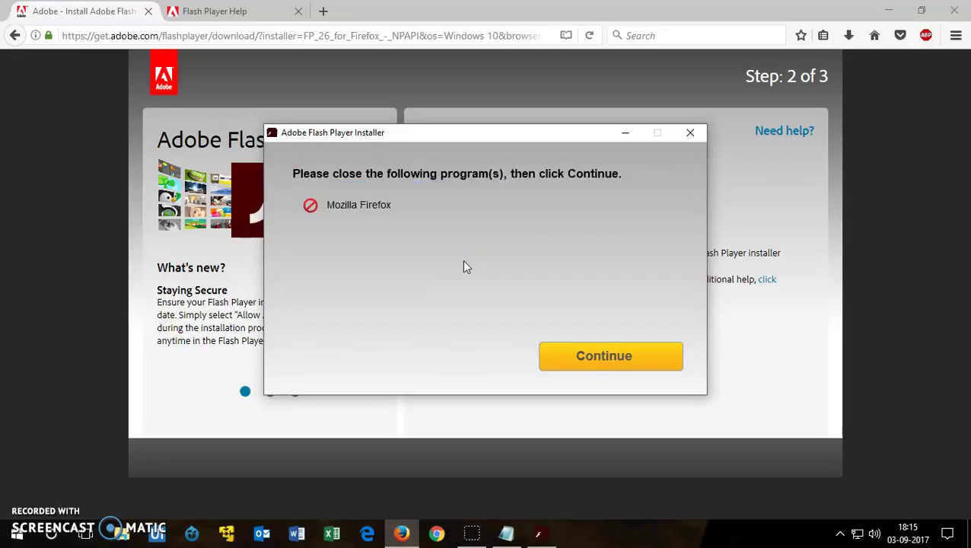
{"action": "left_click", "coordinate": [298, 189]}
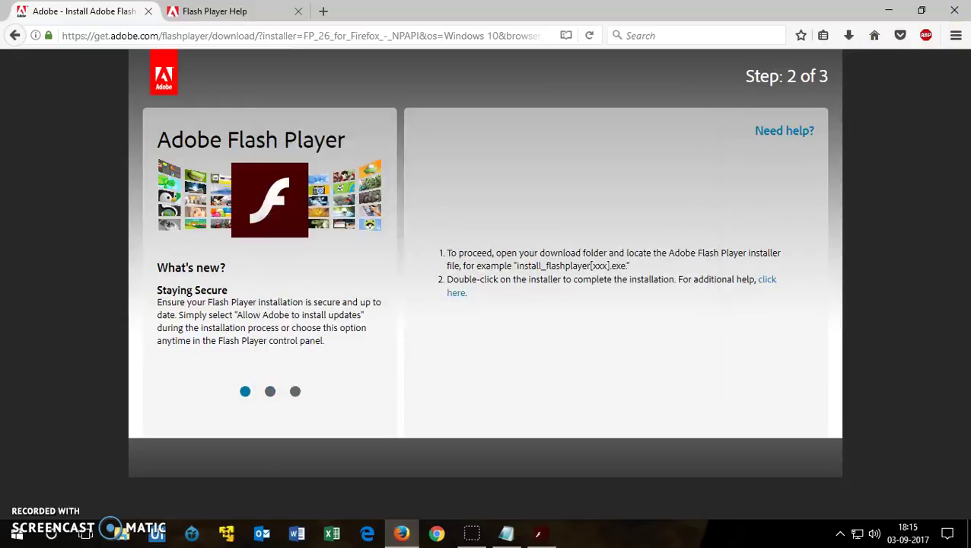
- Close Firefox, continue the Flash Player installation to completion, and finish the installer
{"action": "left_click", "coordinate": [950, 17]}
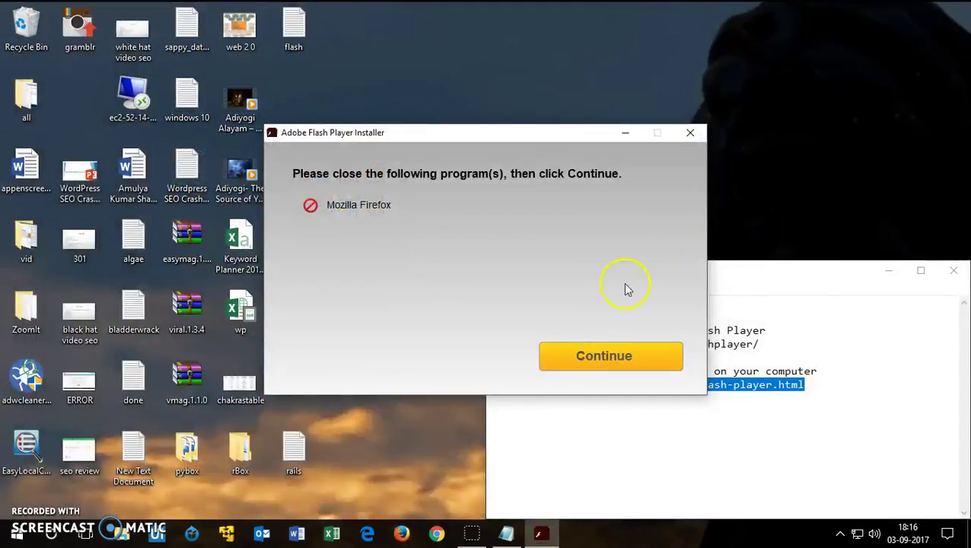
{"action": "left_click", "coordinate": [579, 362]}
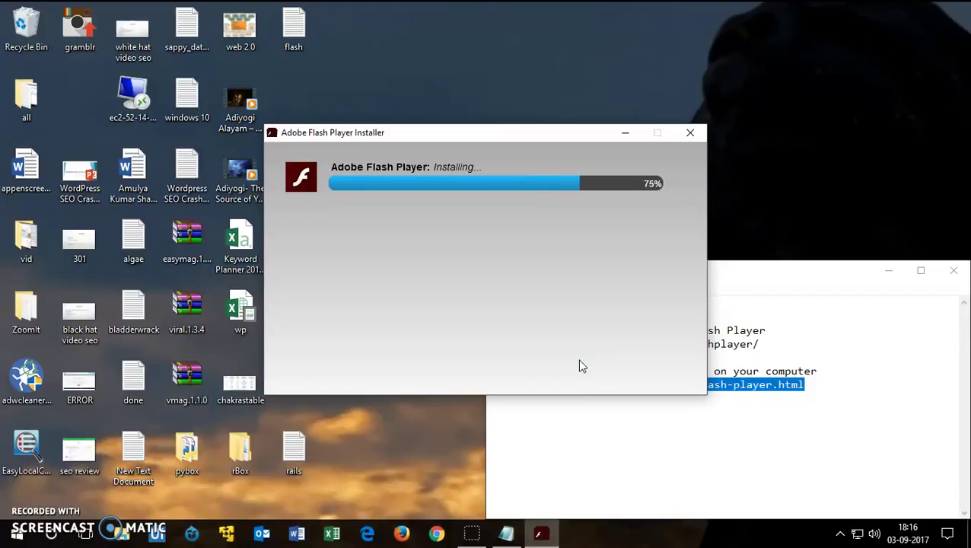
{"action": "left_click", "coordinate": [628, 366]}
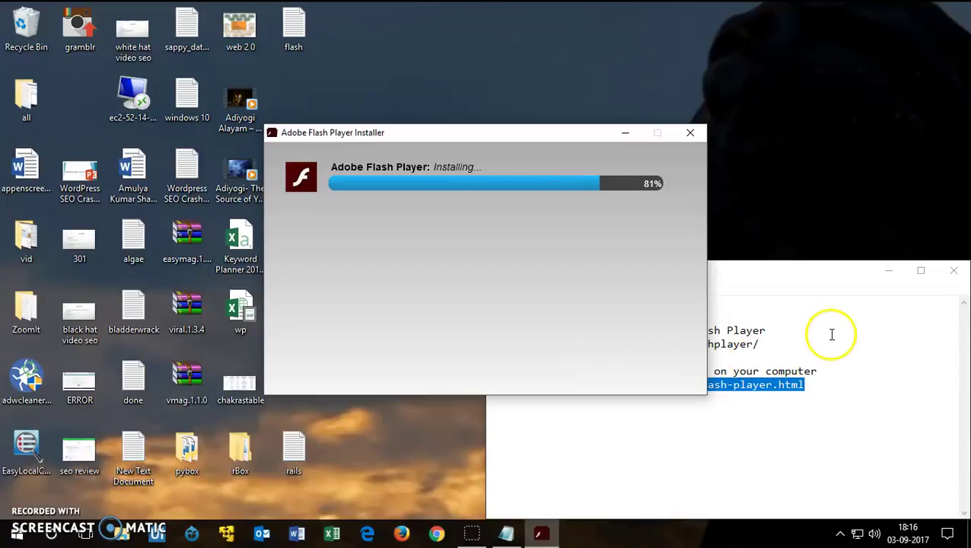
{"action": "left_click", "coordinate": [832, 335]}
{"action": "left_click_drag", "start_coordinate": [821, 391], "coordinate": [540, 387]}
{"action": "left_click", "coordinate": [362, 248]}
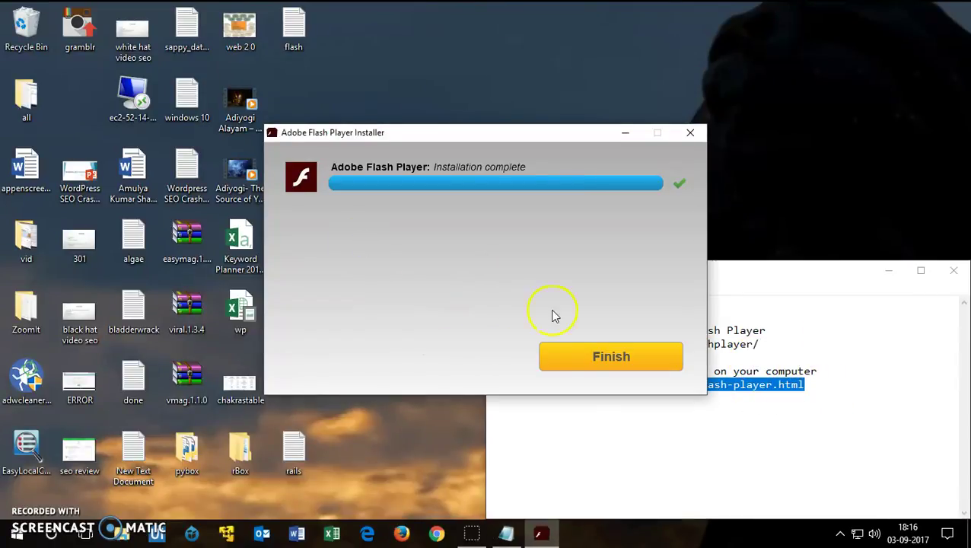
{"action": "left_click", "coordinate": [594, 358]}
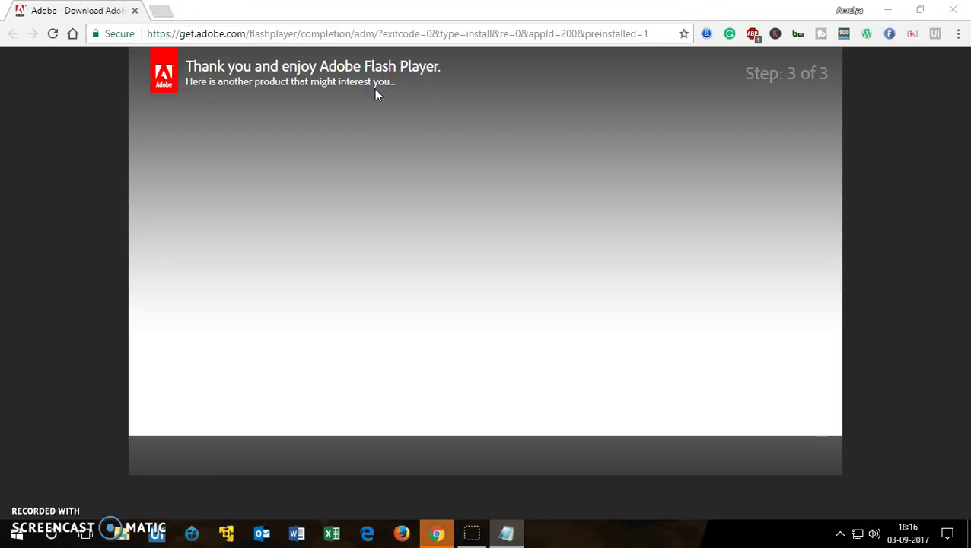
{"action": "left_click", "coordinate": [471, 34]}
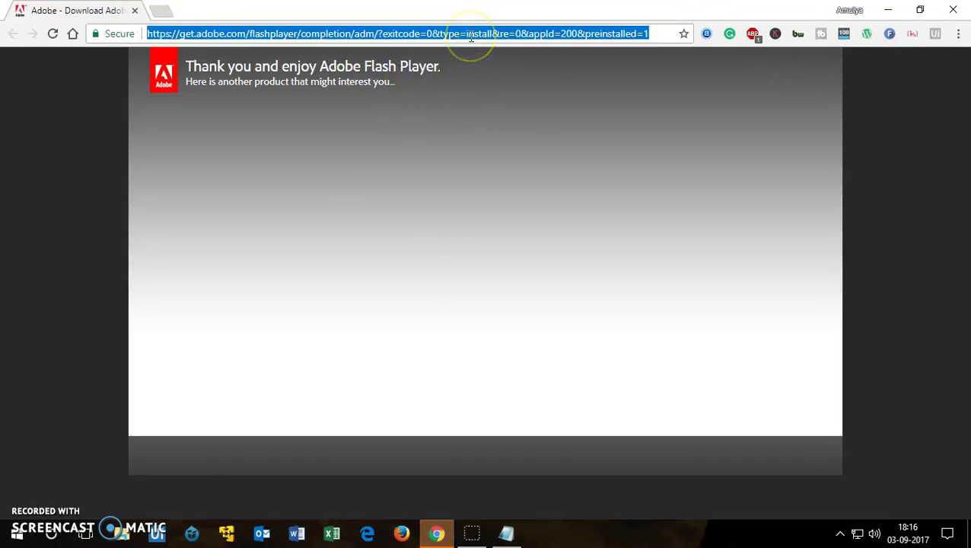
{"action": "type", "text": "https://helpx.adobe.com/flash-player.html"}
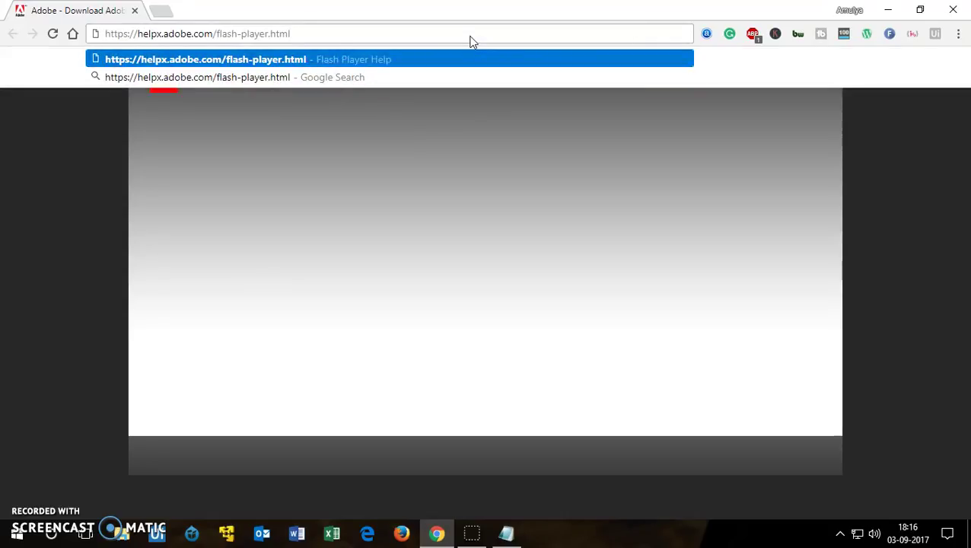
{"action": "key", "text": "Return"}
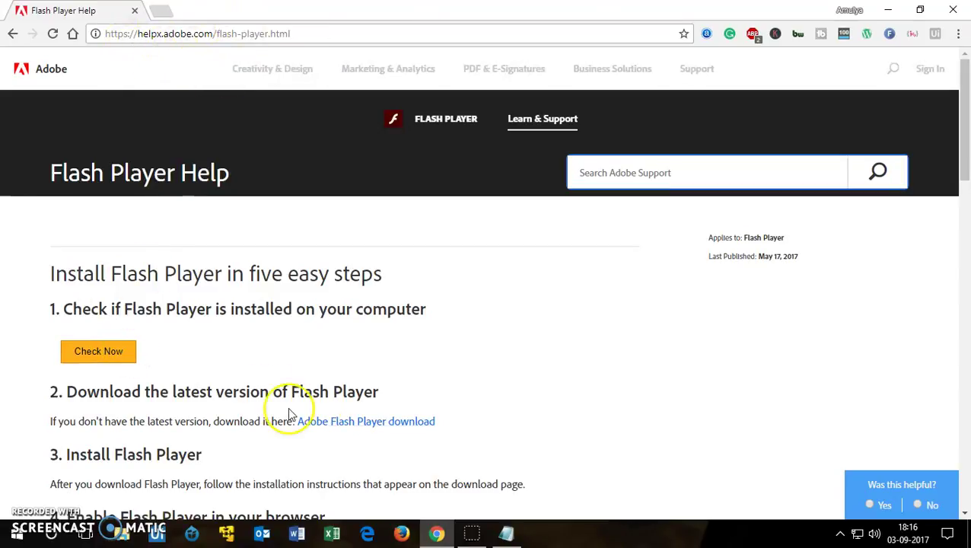
- Run Check Now and scroll the results showing Flash 26.0.0.151 in Chrome on Windows 10
{"action": "left_click", "coordinate": [506, 533]}
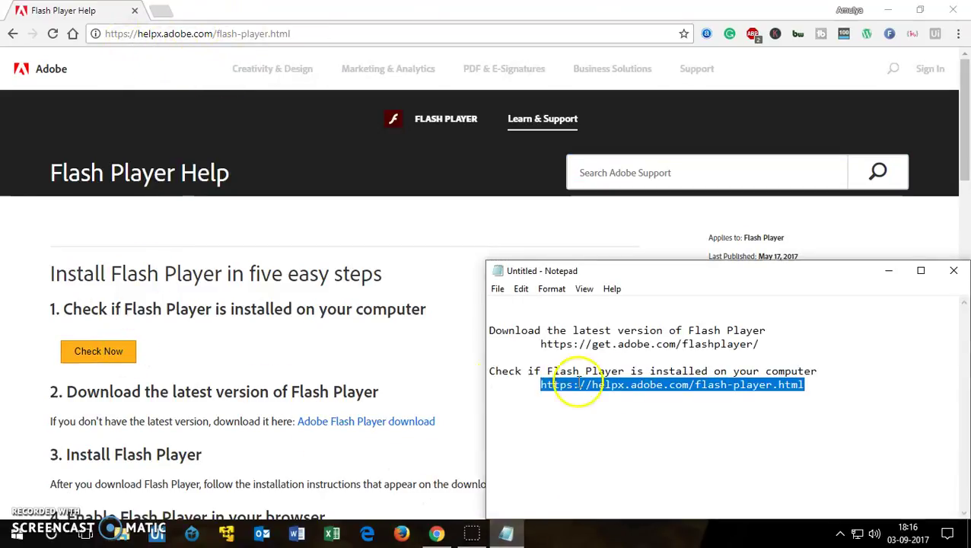
{"action": "left_click", "coordinate": [396, 349]}
{"action": "left_click", "coordinate": [101, 351]}
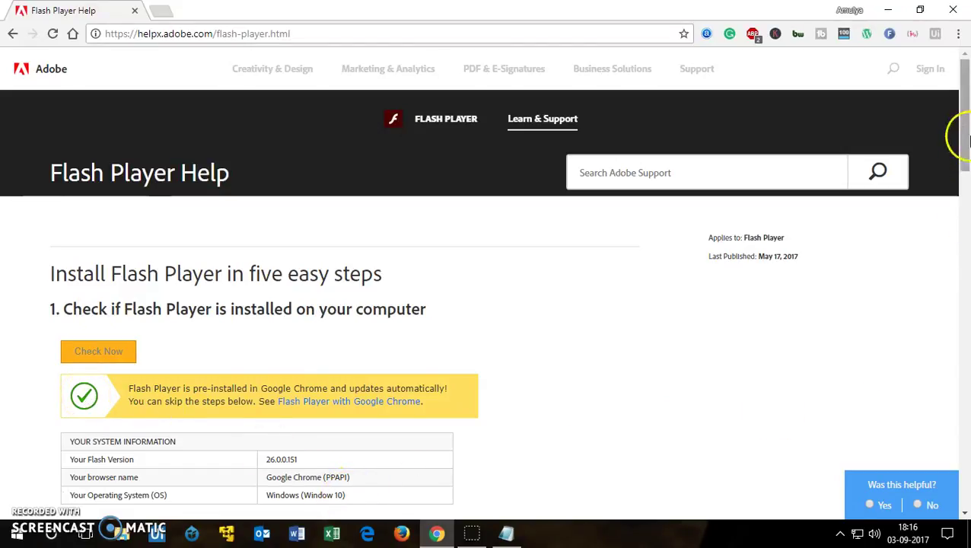
{"action": "left_click_drag", "start_coordinate": [964, 121], "coordinate": [965, 205]}
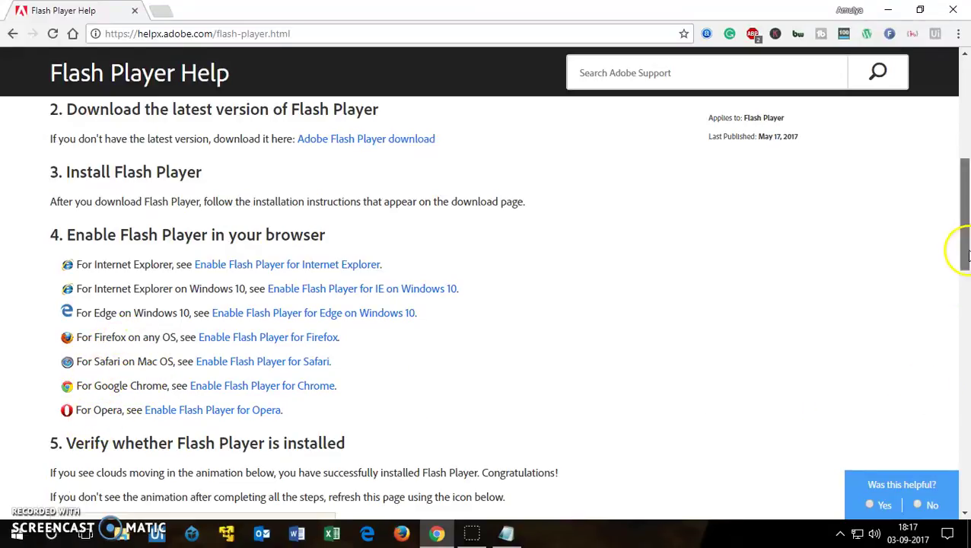
{"action": "mouse_move", "coordinate": [967, 255]}
{"action": "left_mouse_down"}
{"action": "mouse_move", "coordinate": [964, 411]}
{"action": "mouse_move", "coordinate": [963, 30]}
{"action": "left_mouse_up"}
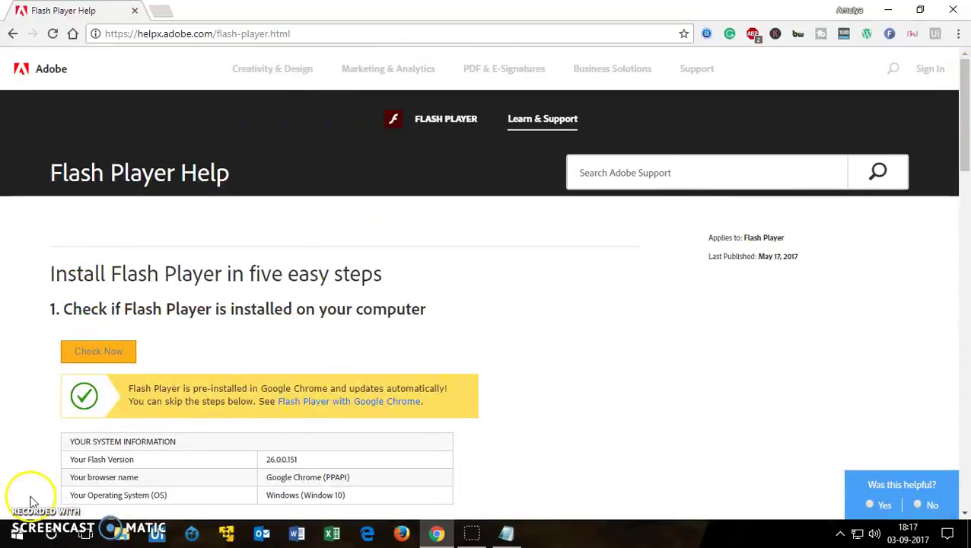